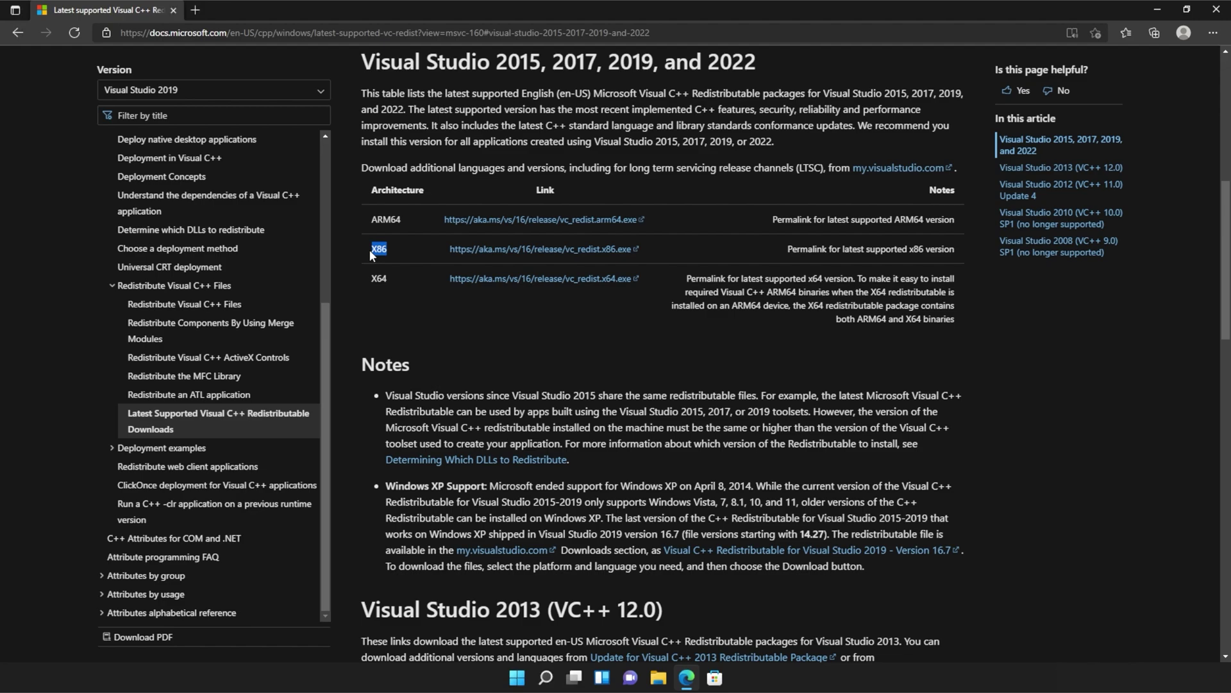
Download vc_redist.x86.exe and vc_redist.x64.exe from the Visual Studio 2015–2022 table.
click(536, 253)
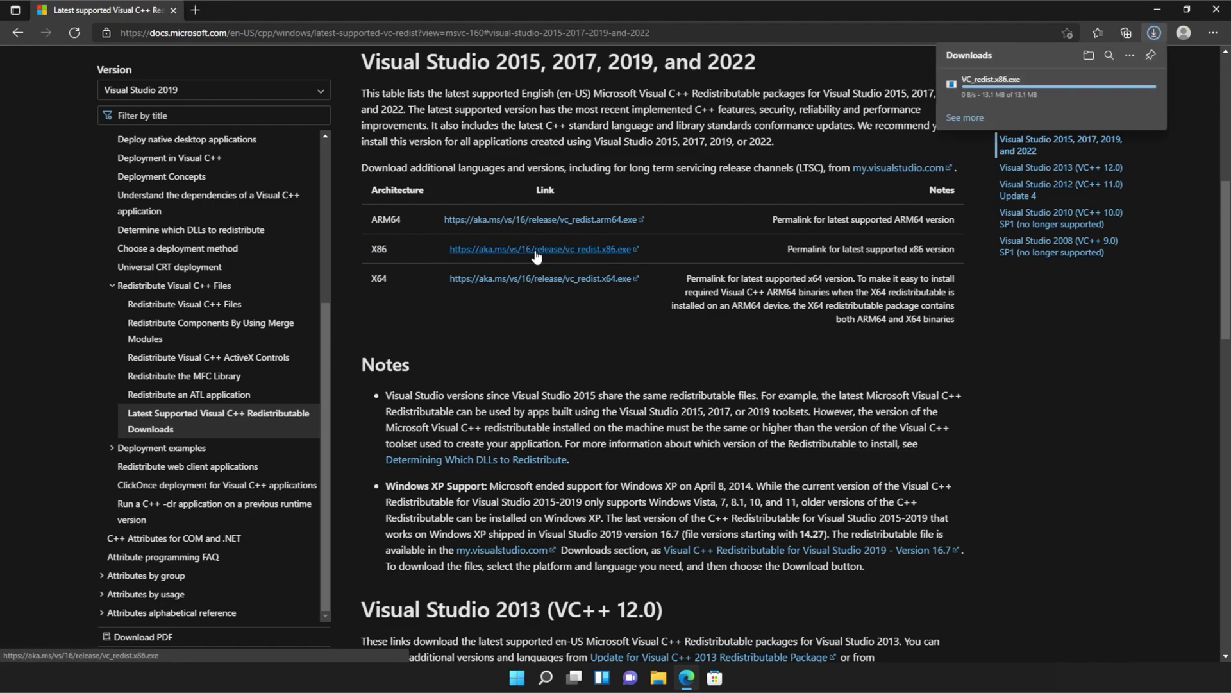
click(570, 286)
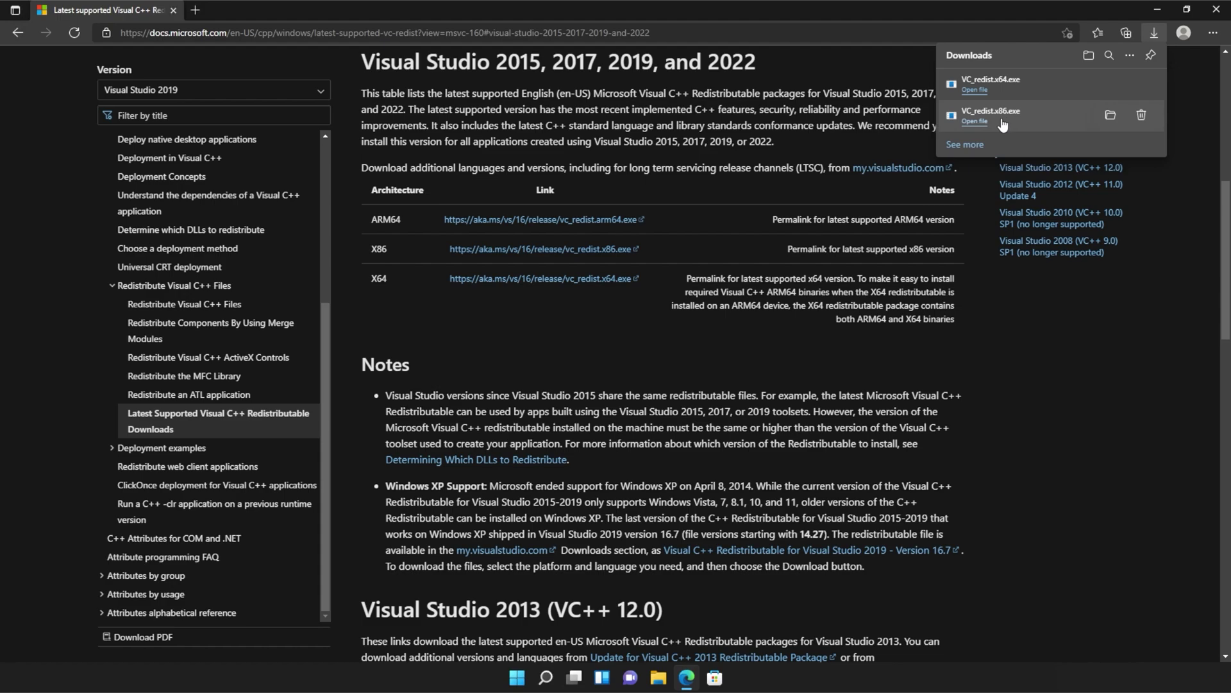
click(1001, 122)
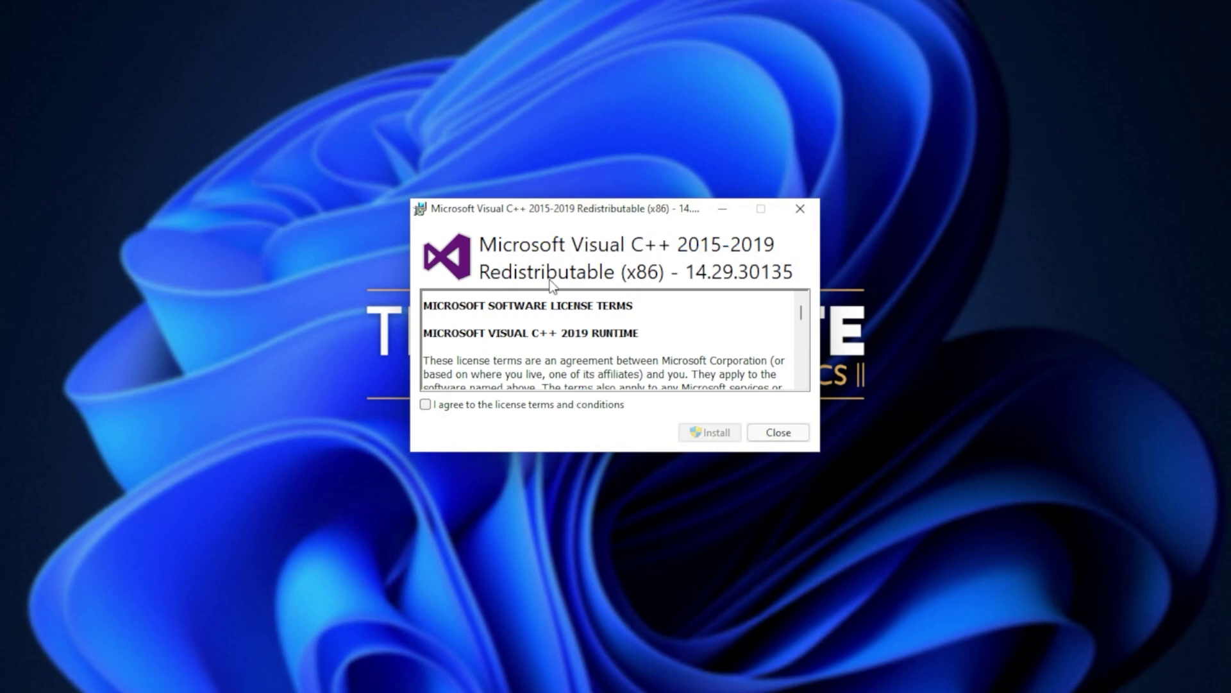
click(506, 408)
click(715, 436)
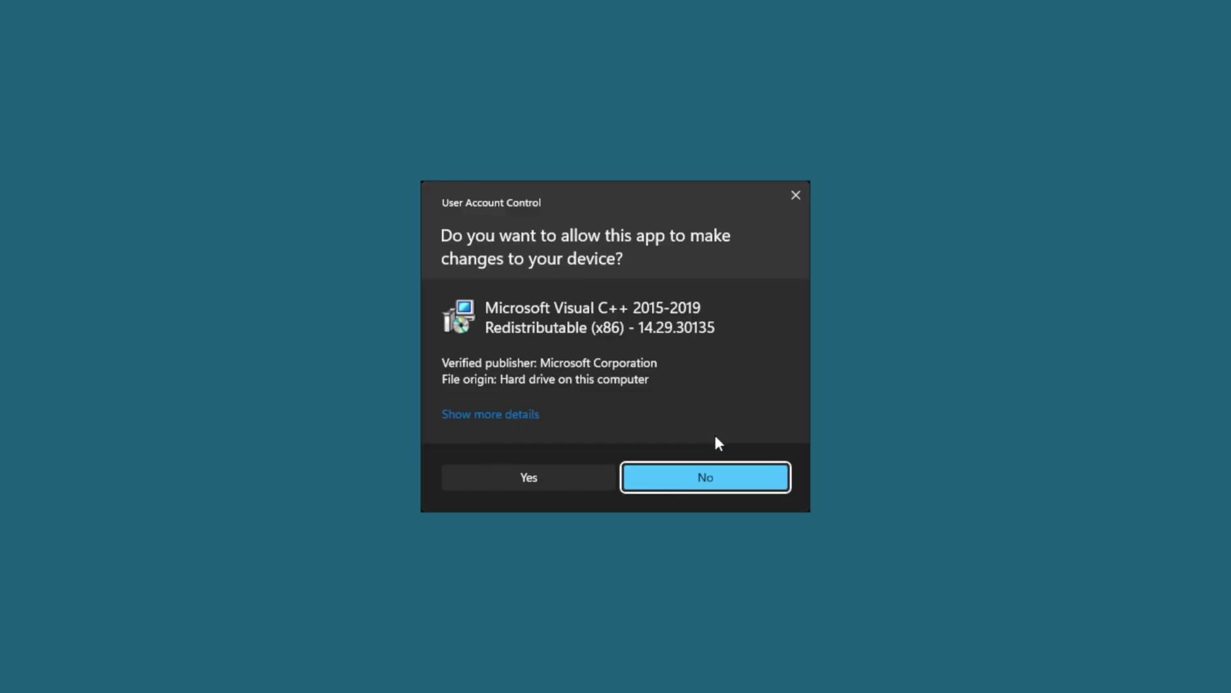
click(581, 480)
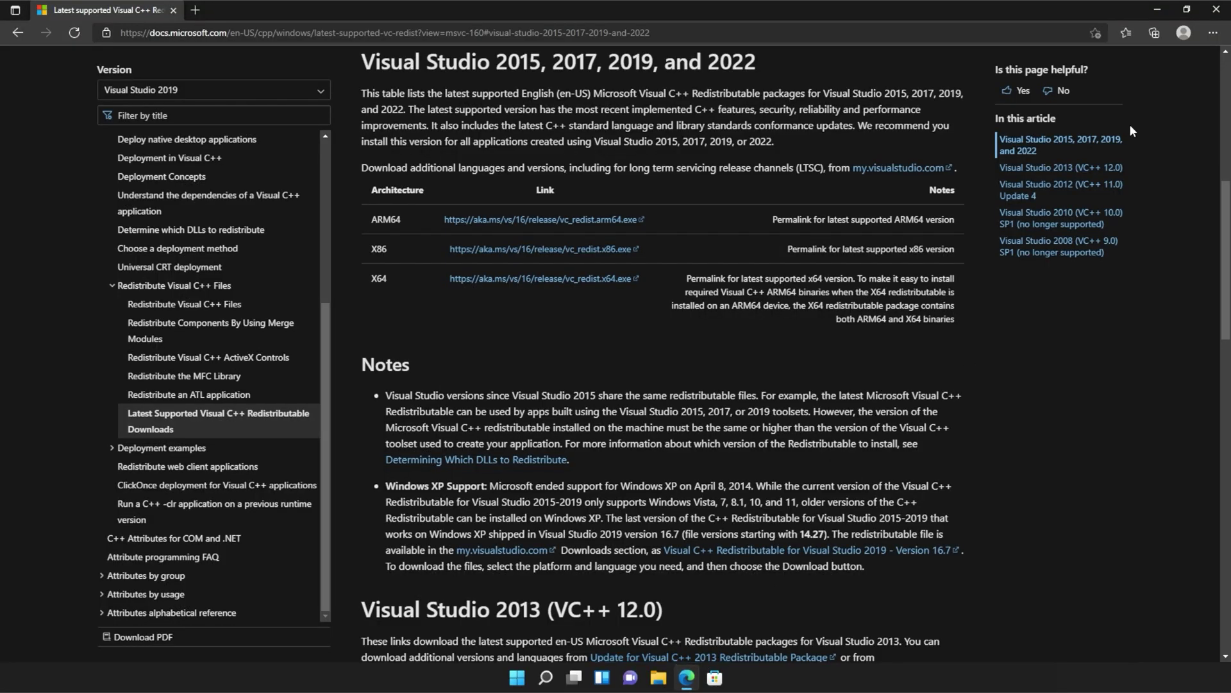
Run VC_redist.x64.exe from Downloads, accept the license, install it, and close the success message.
key(ctrl+j)
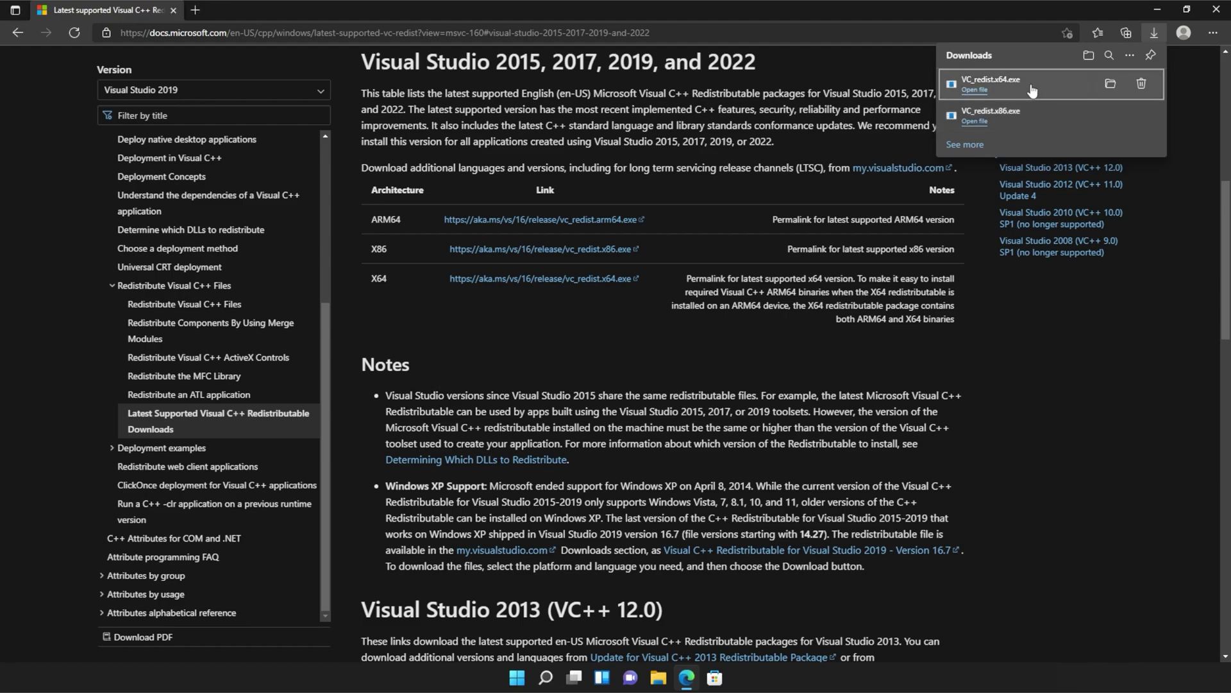
click(1011, 88)
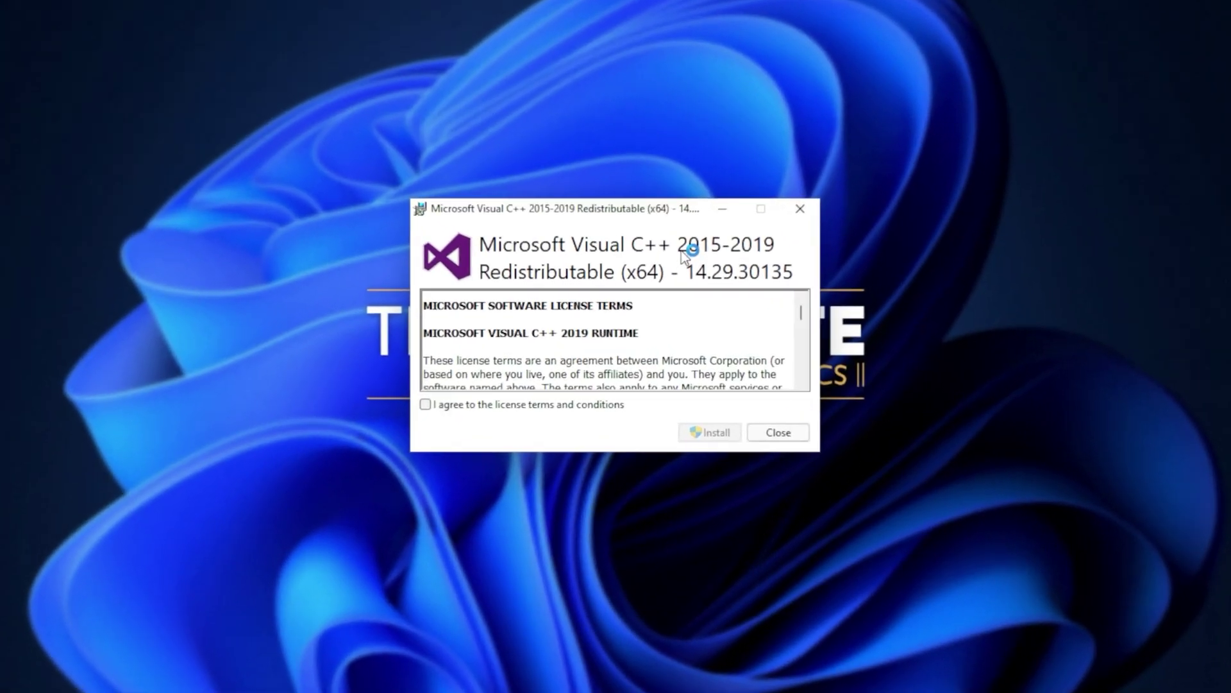
click(507, 404)
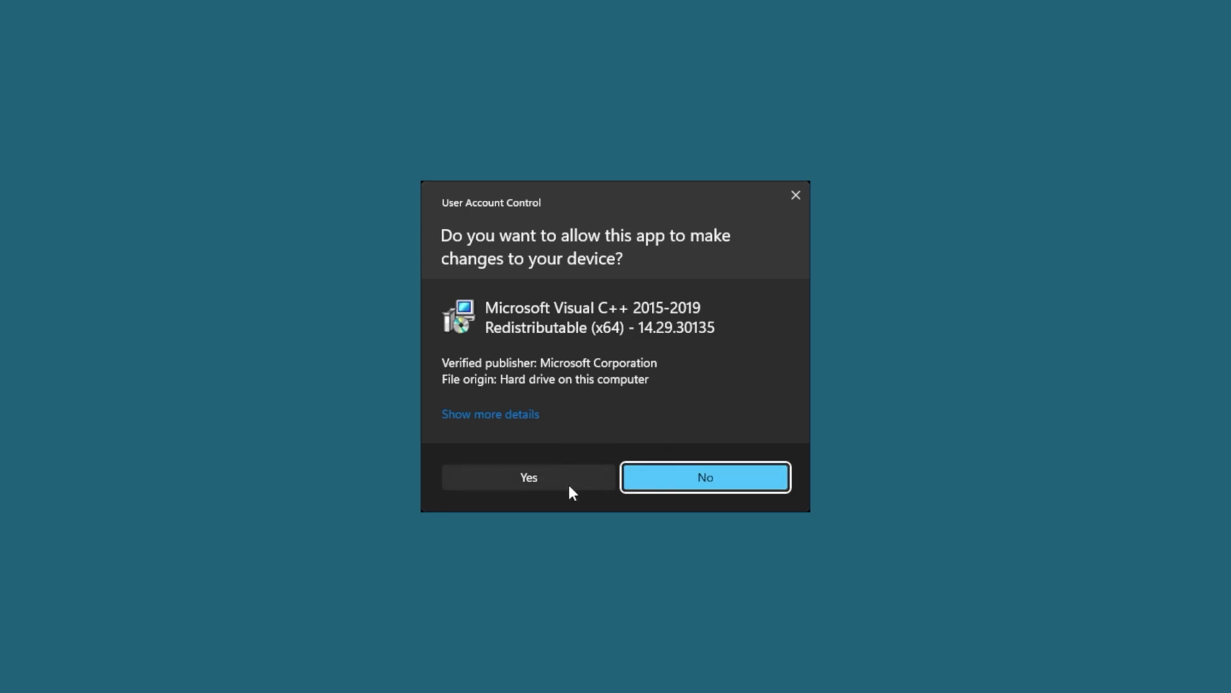
click(567, 482)
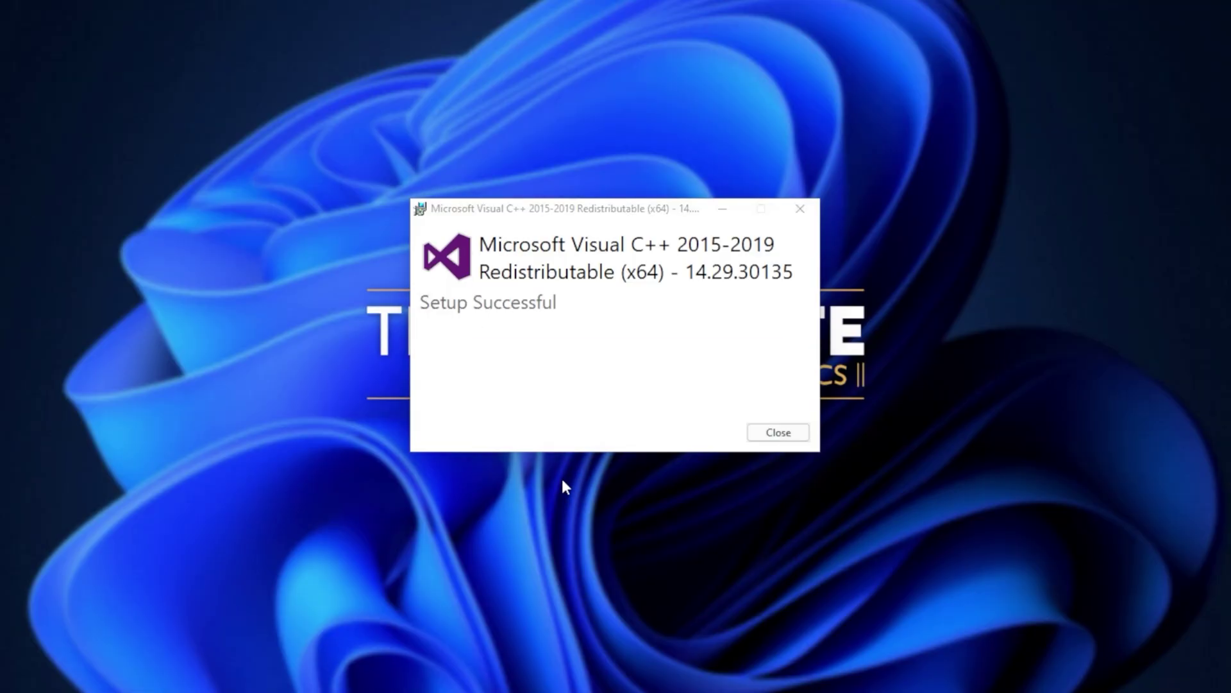
click(776, 433)
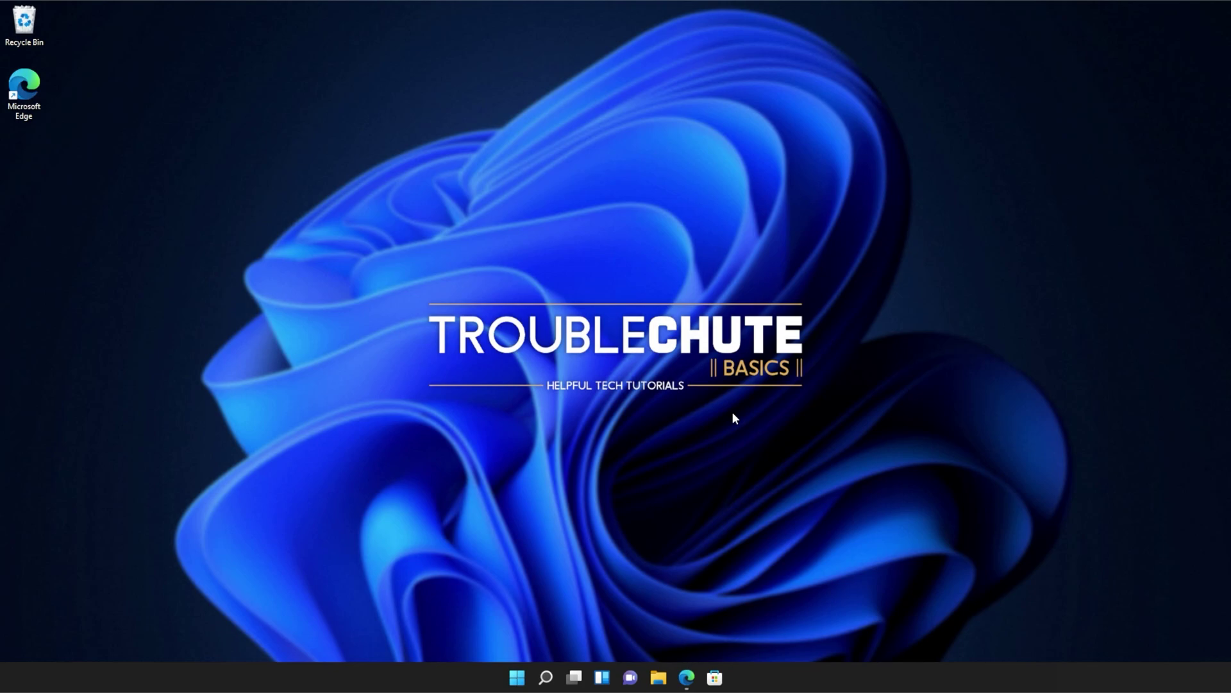
Search the Start menu for cmd and launch Command Prompt as administrator.
key(super)
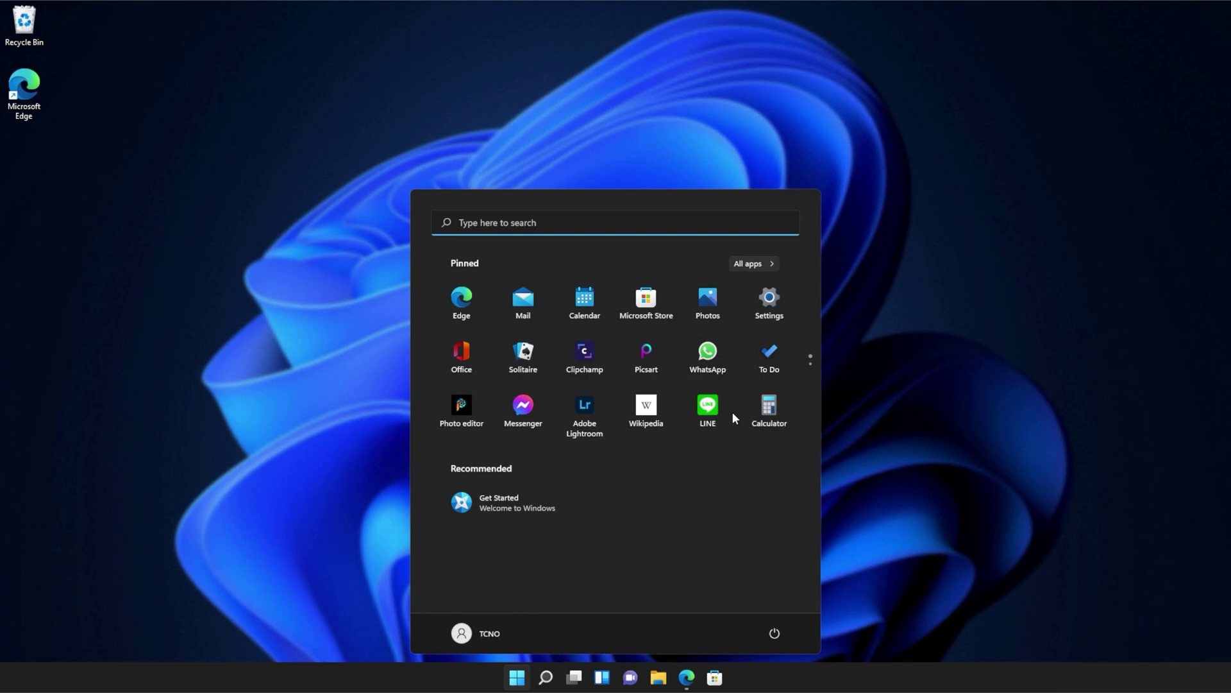
click(514, 226)
text(cmd)
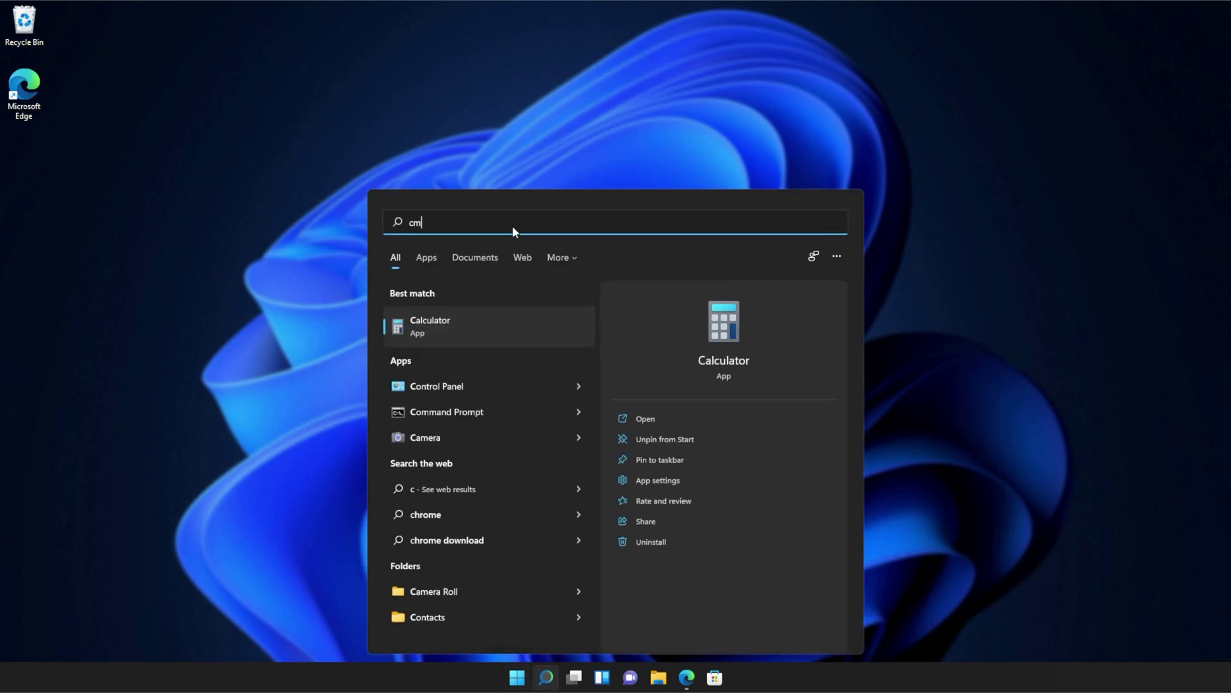
right_click(506, 320)
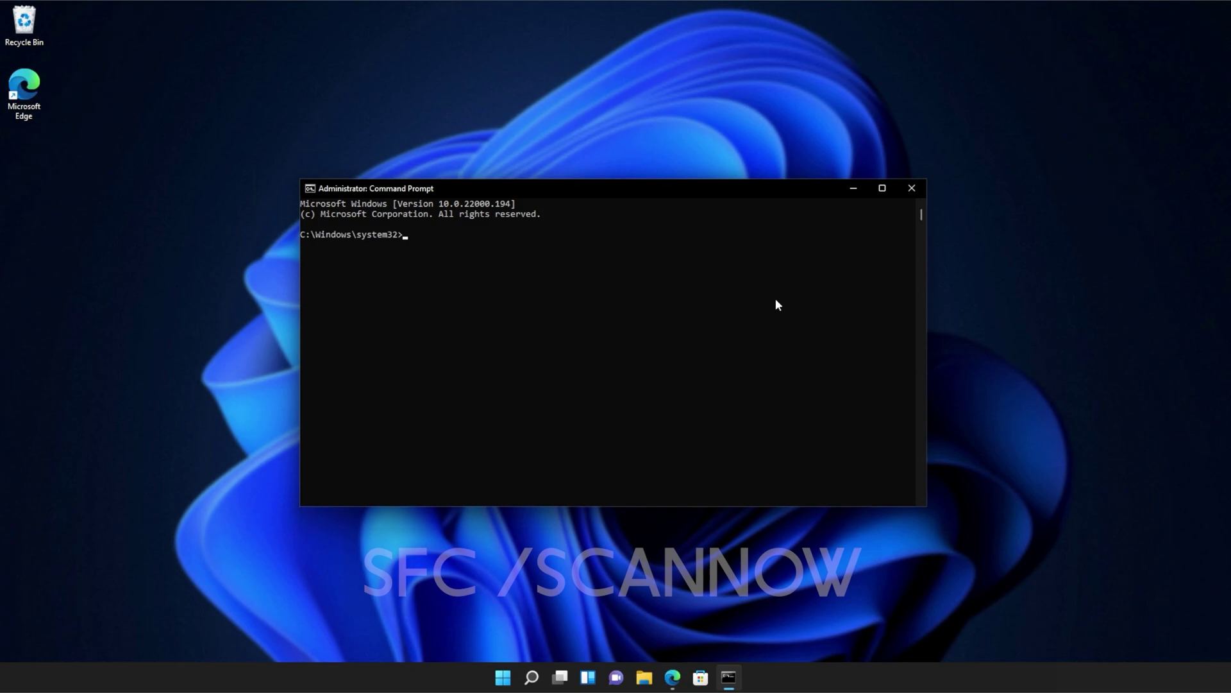
Run sfc /scannow at the elevated prompt to check for integrity violations.
text(sfc)
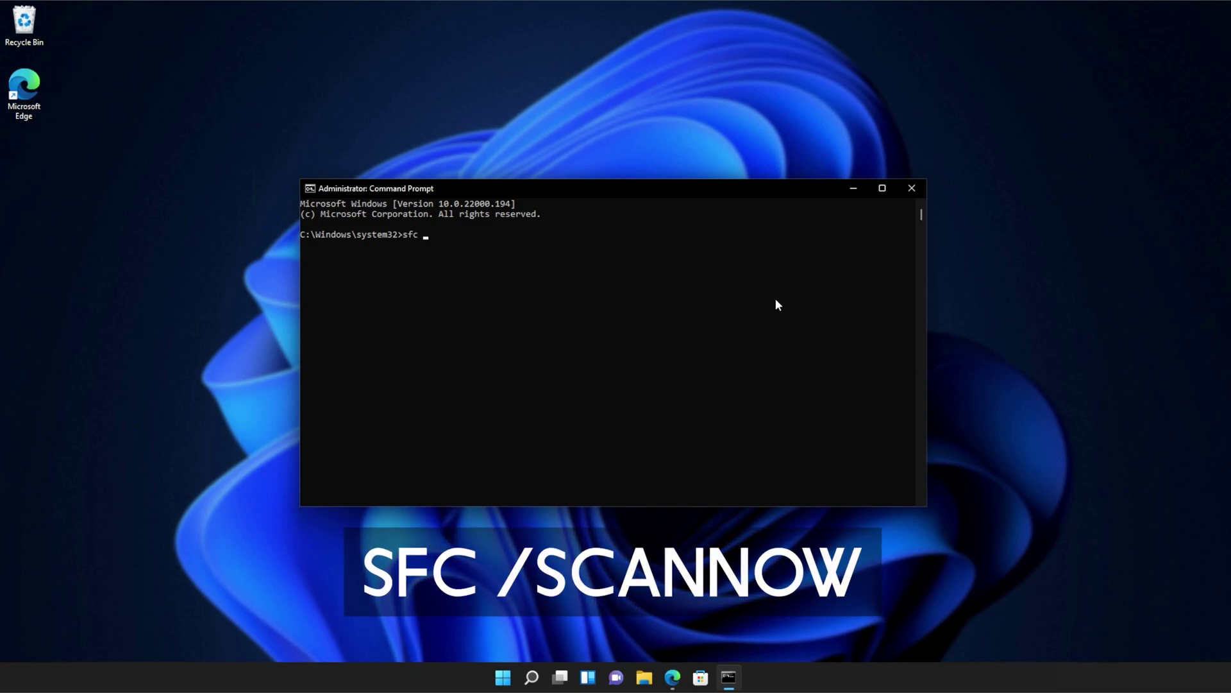
text( /scannow)
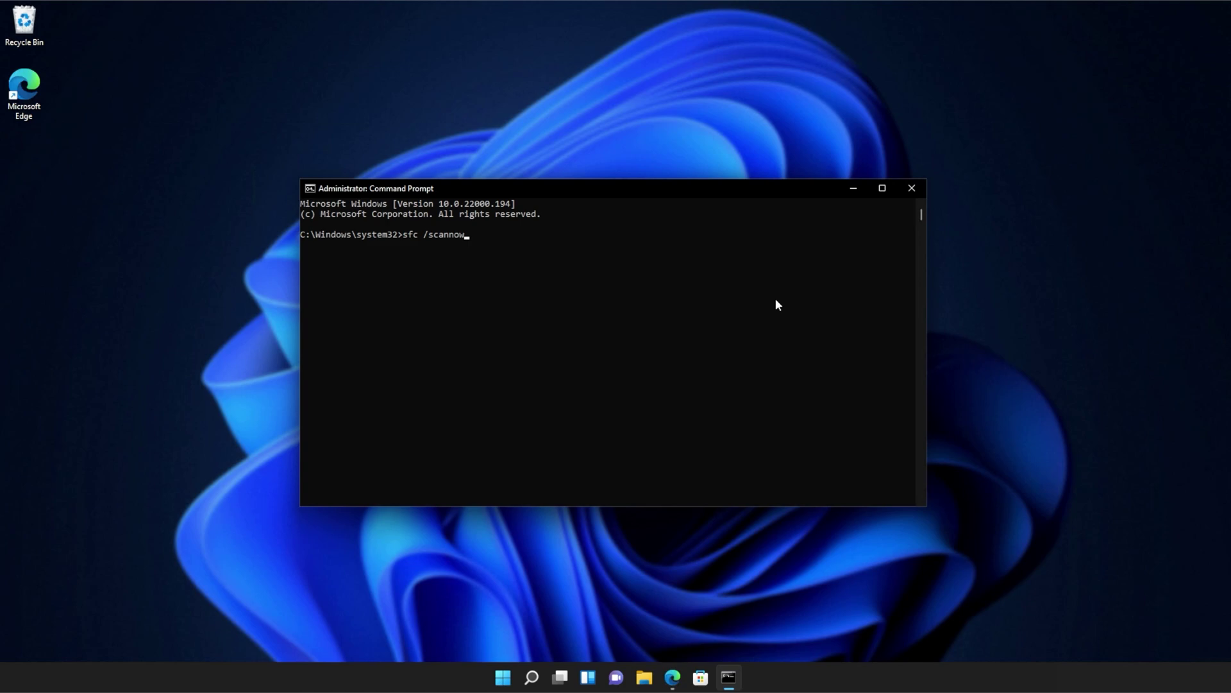
key(Return)
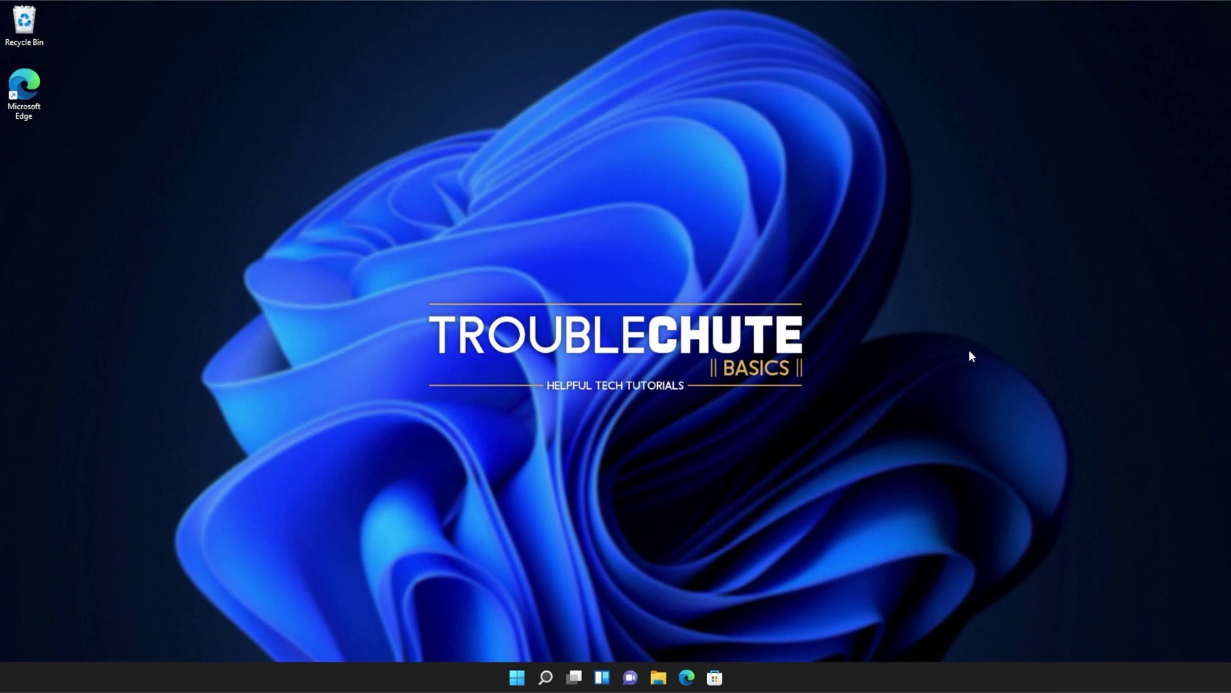
Browse to C:\Program Files (x86)\Microsoft\Edge\Application\94.0.992.38 and shift that window right.
click(661, 673)
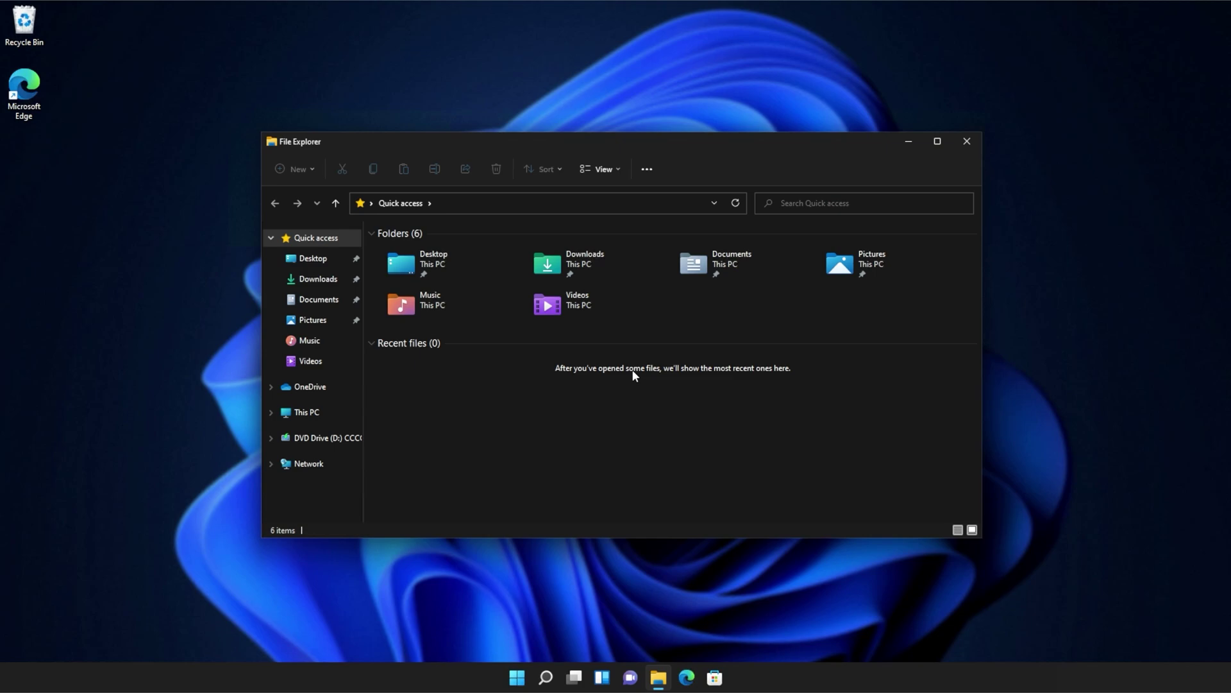
click(309, 412)
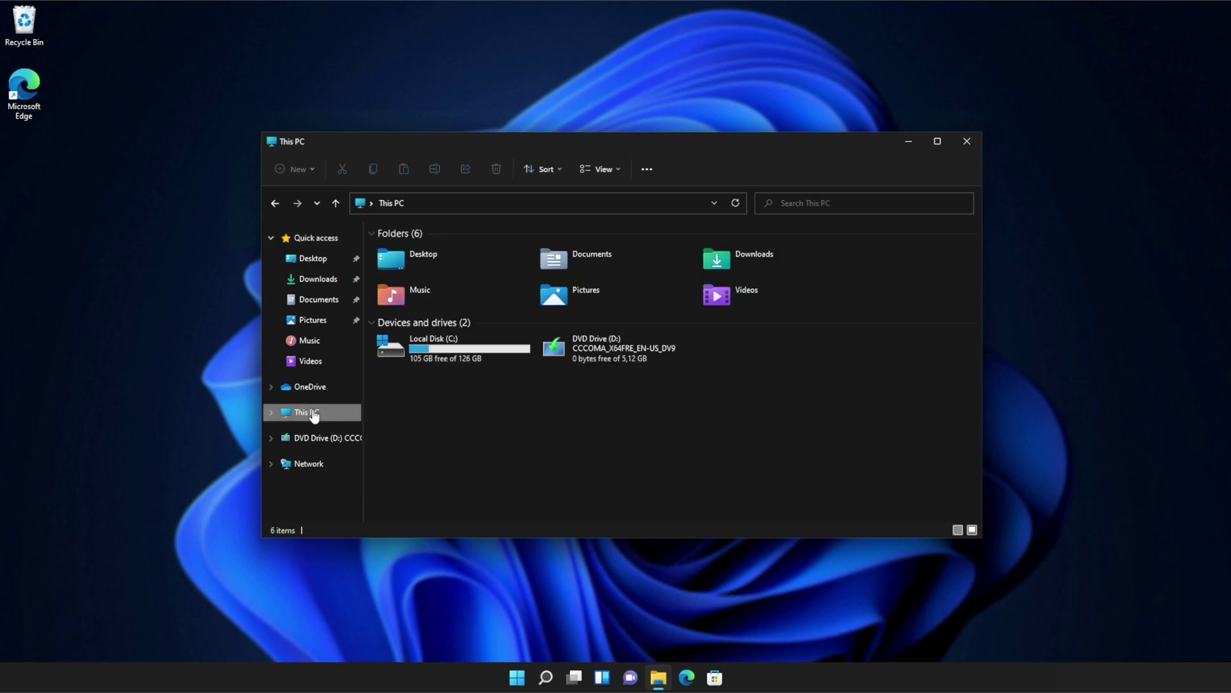
double_click(445, 353)
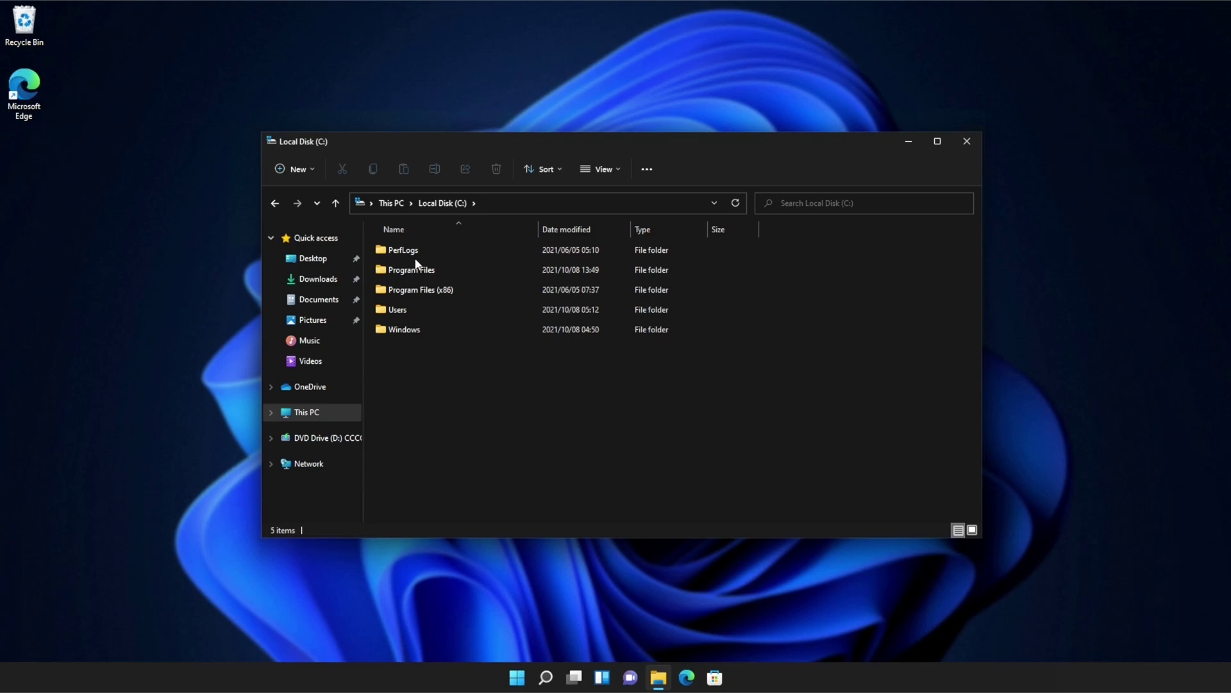
click(428, 288)
double_click(428, 288)
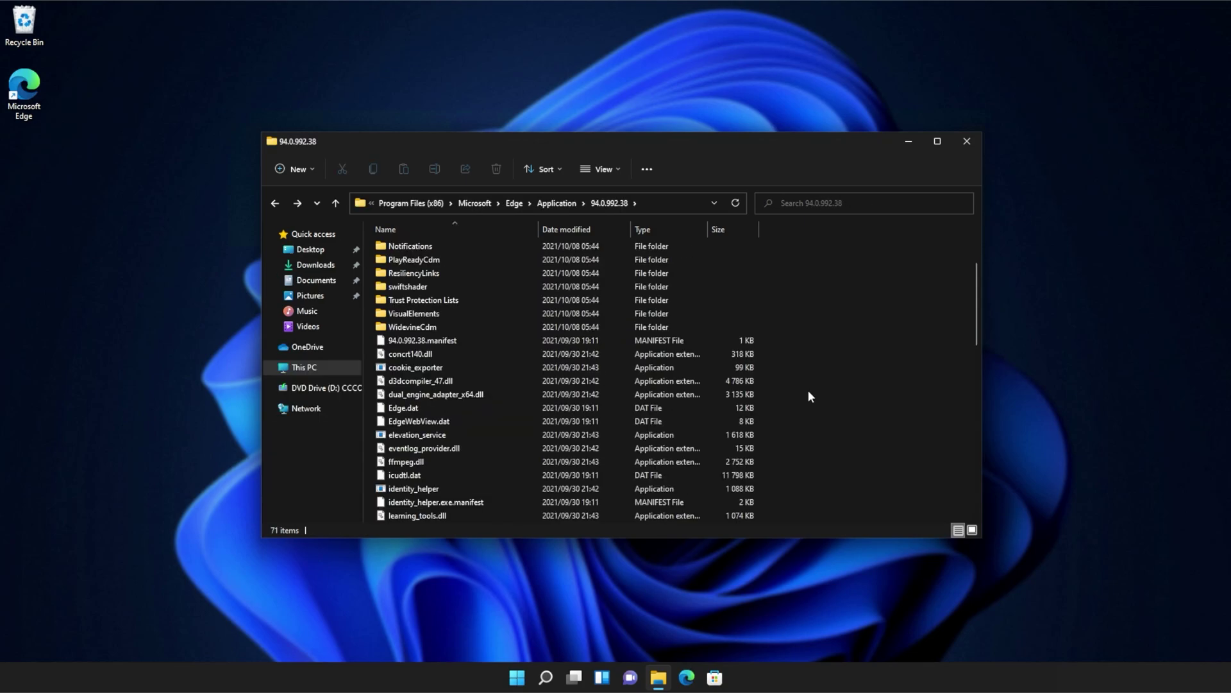
scroll(808, 390, down, 1)
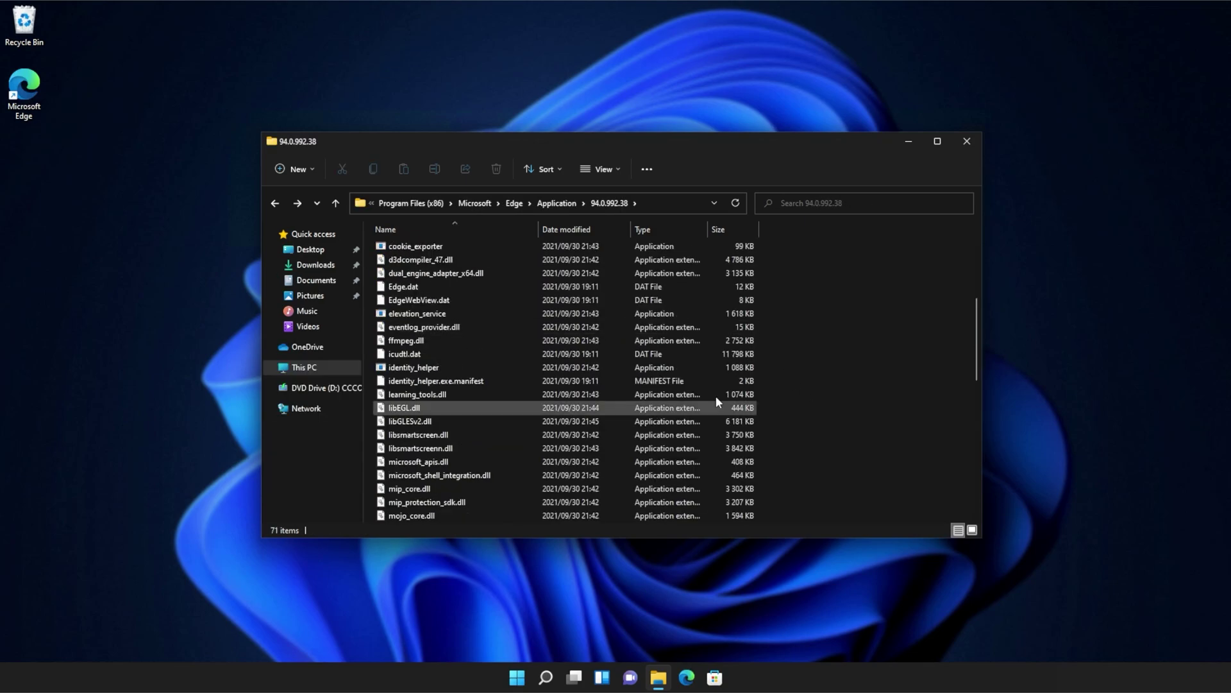
scroll(677, 336, down, 2)
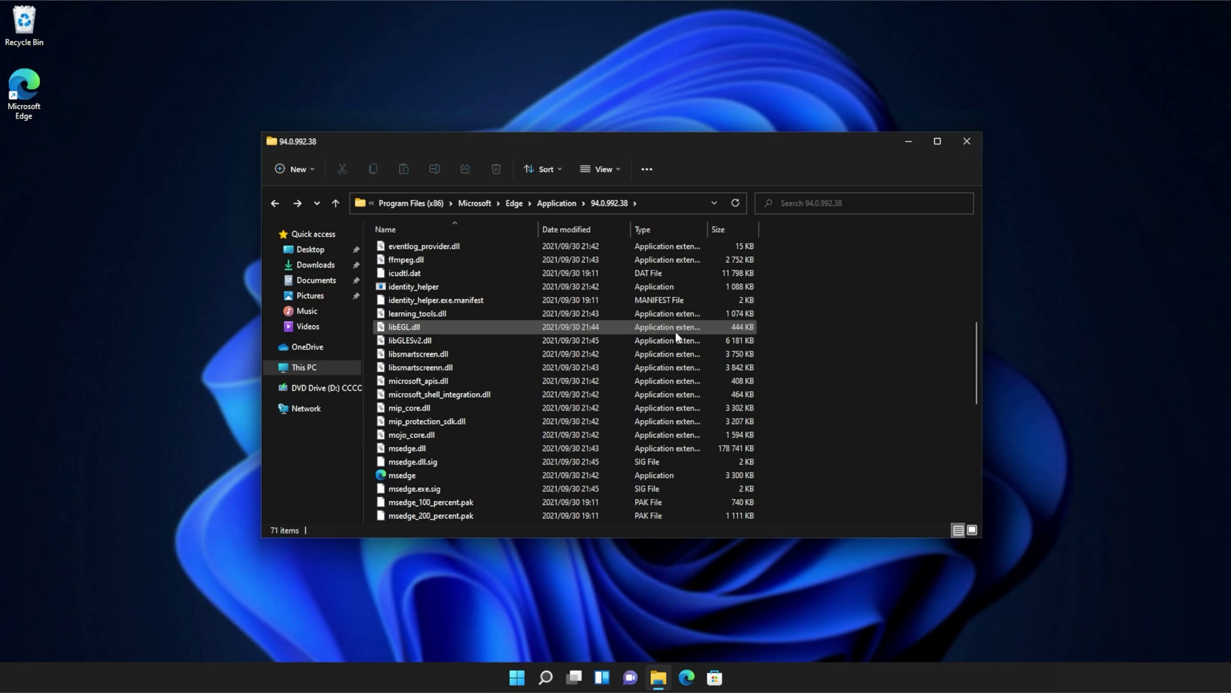
scroll(675, 332, up, 3)
scroll(675, 332, up, 2)
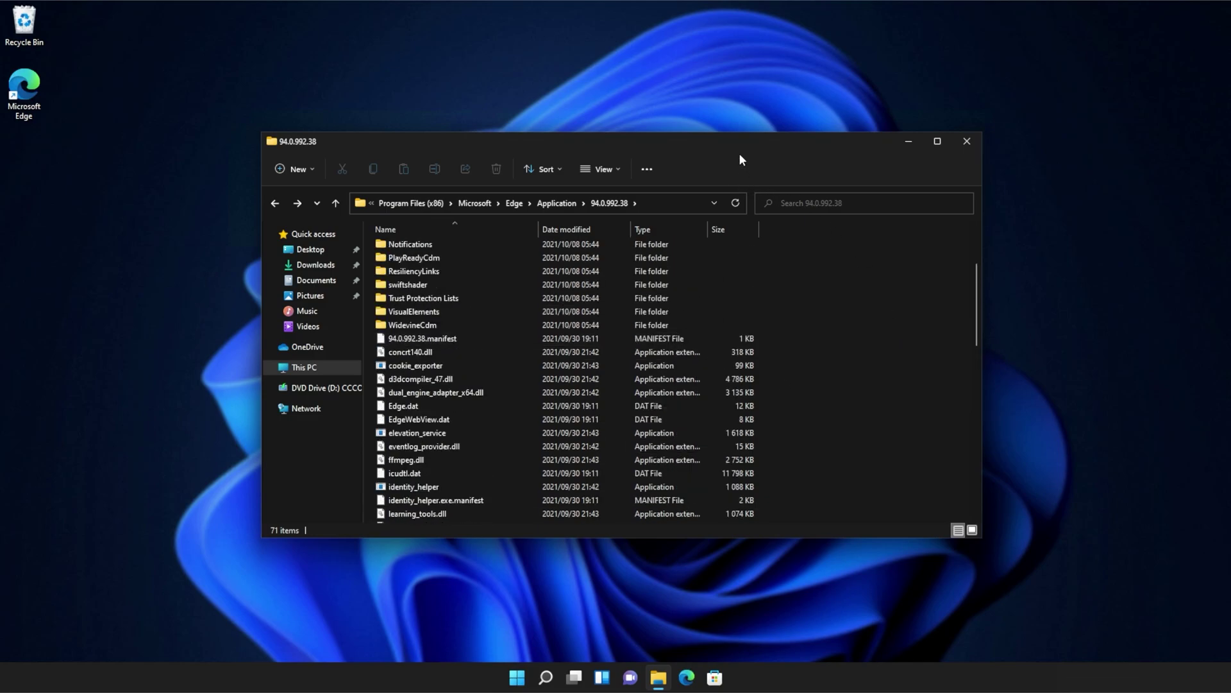
drag(468, 143, 706, 151)
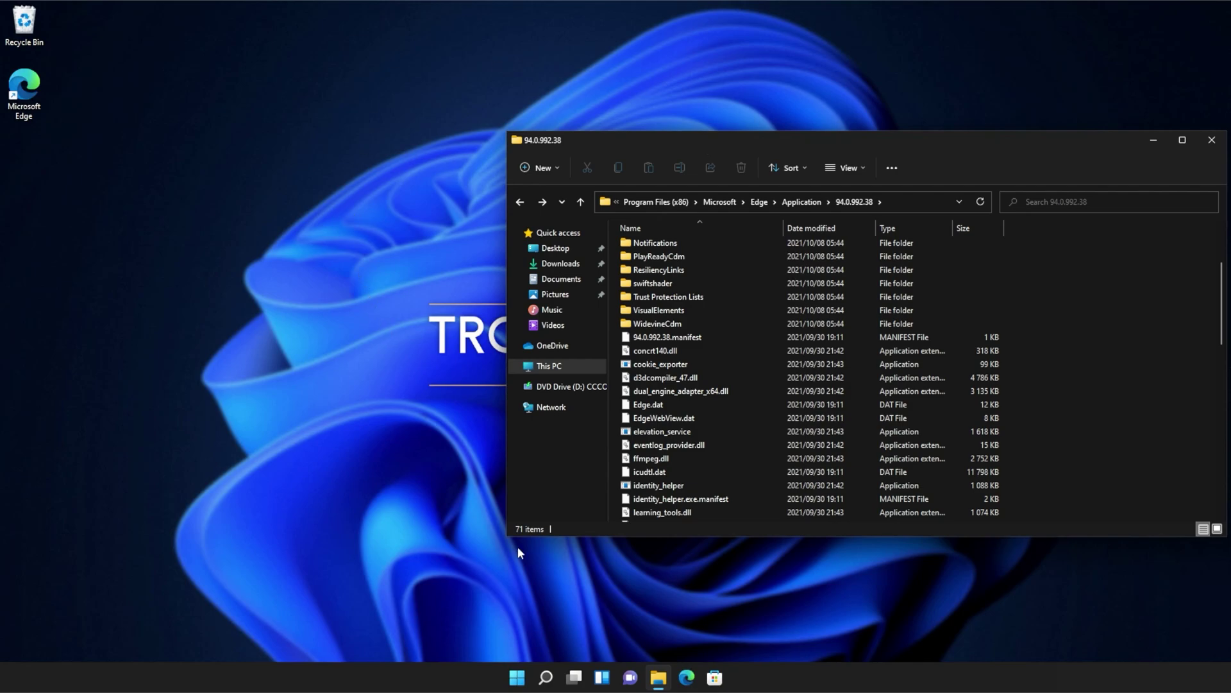
Open a second File Explorer window and navigate to C:\Windows\System32.
right_click(659, 678)
click(667, 605)
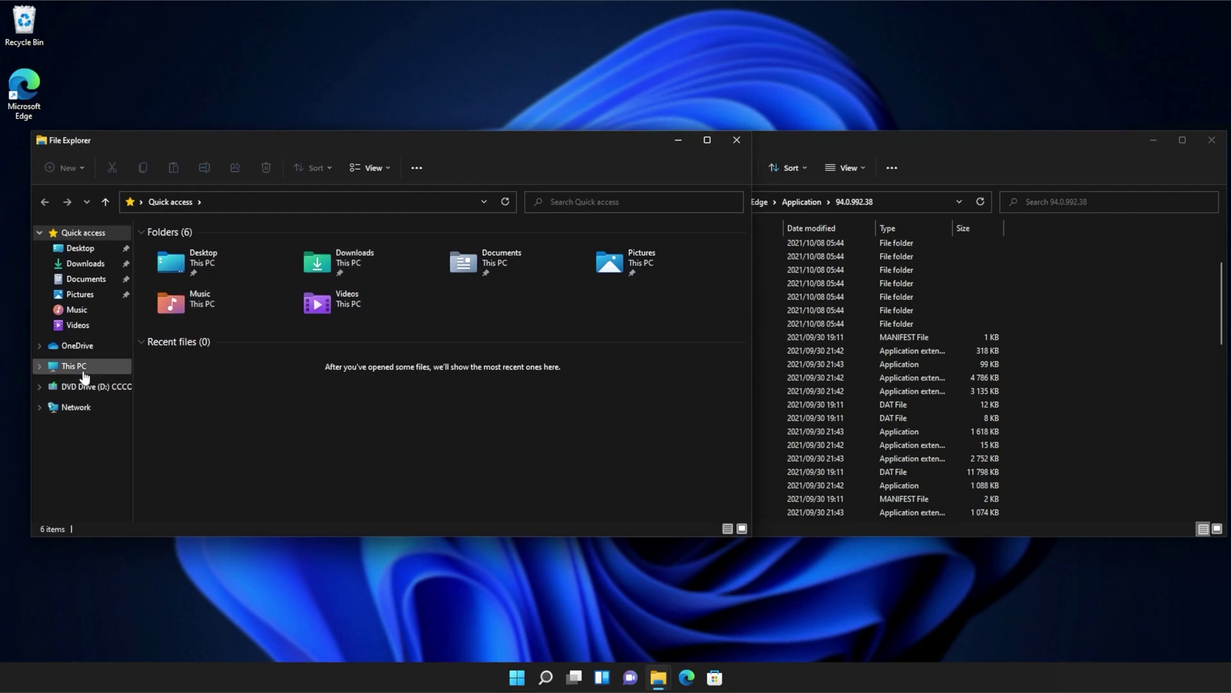
click(84, 371)
double_click(194, 361)
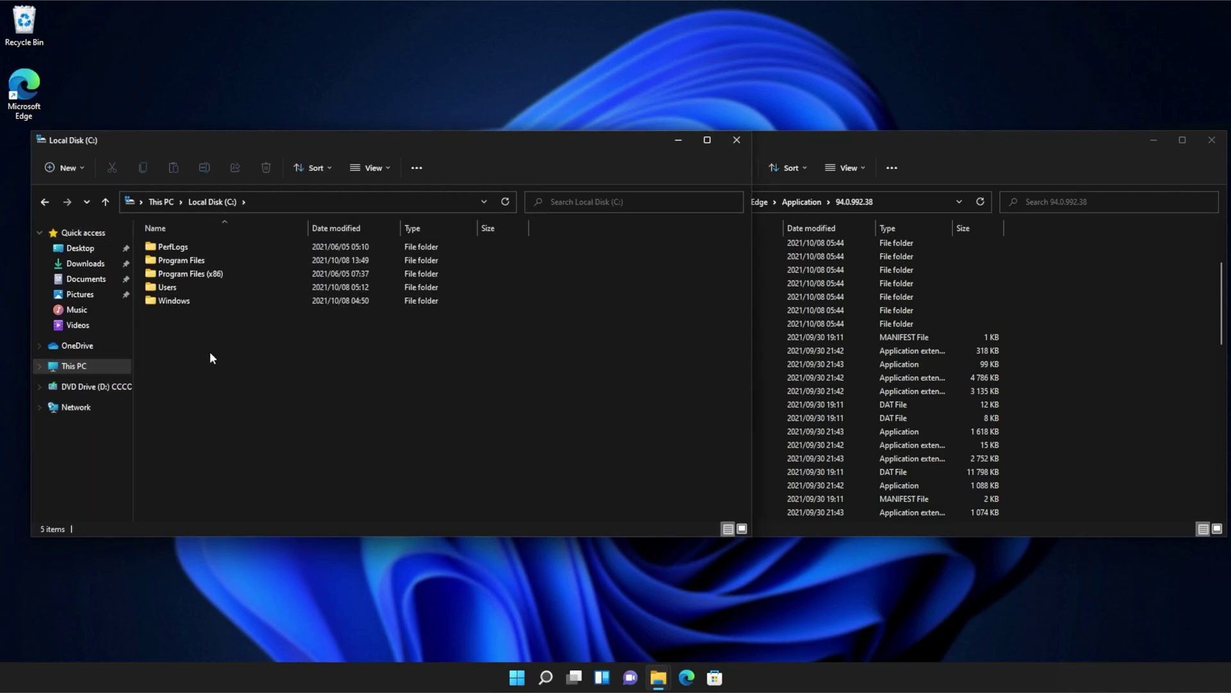
double_click(192, 302)
scroll(199, 359, down, 8)
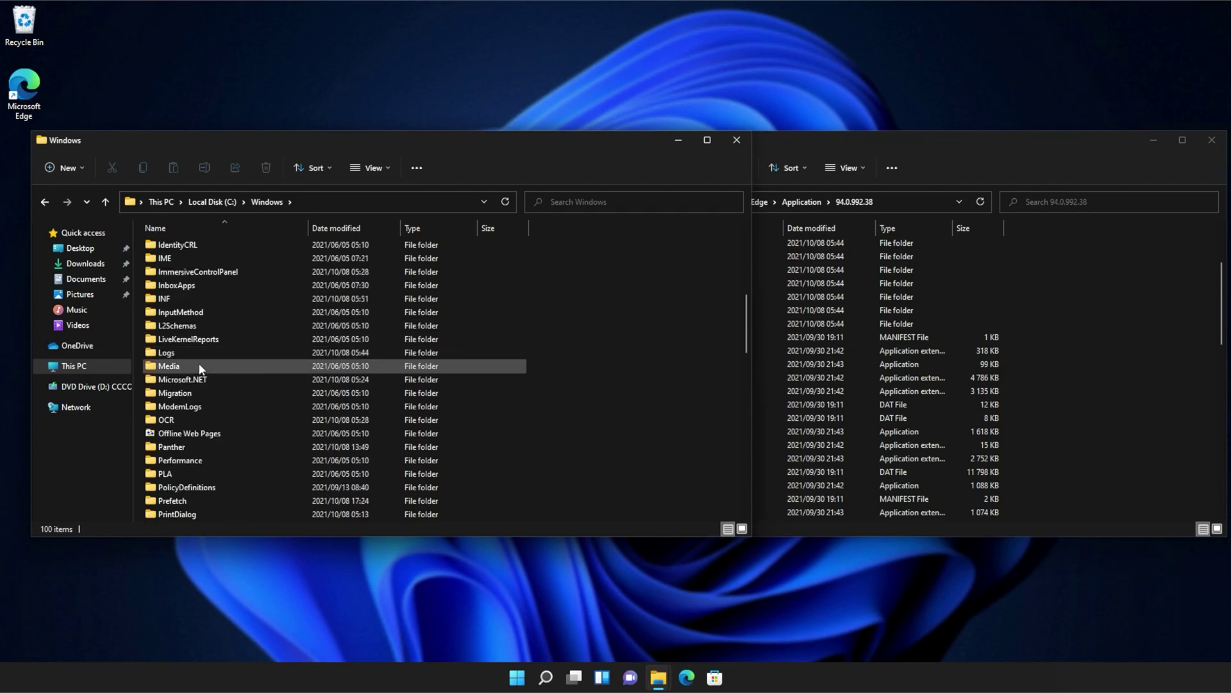
scroll(197, 372, down, 10)
click(201, 383)
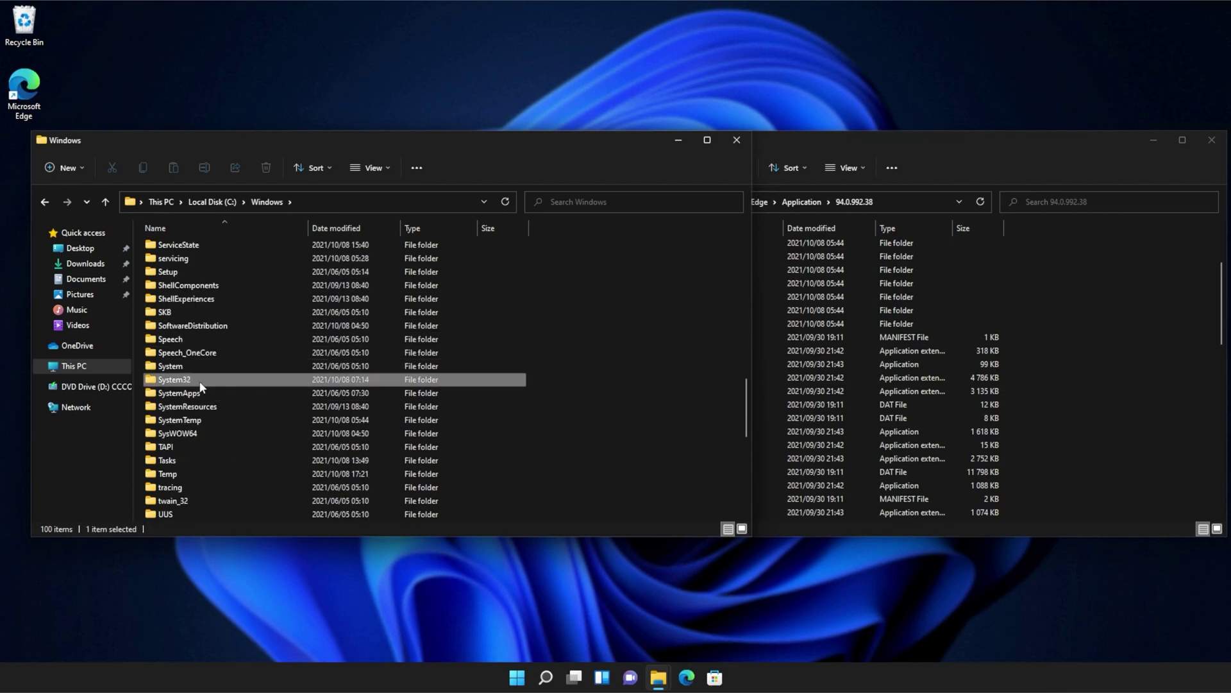
double_click(200, 384)
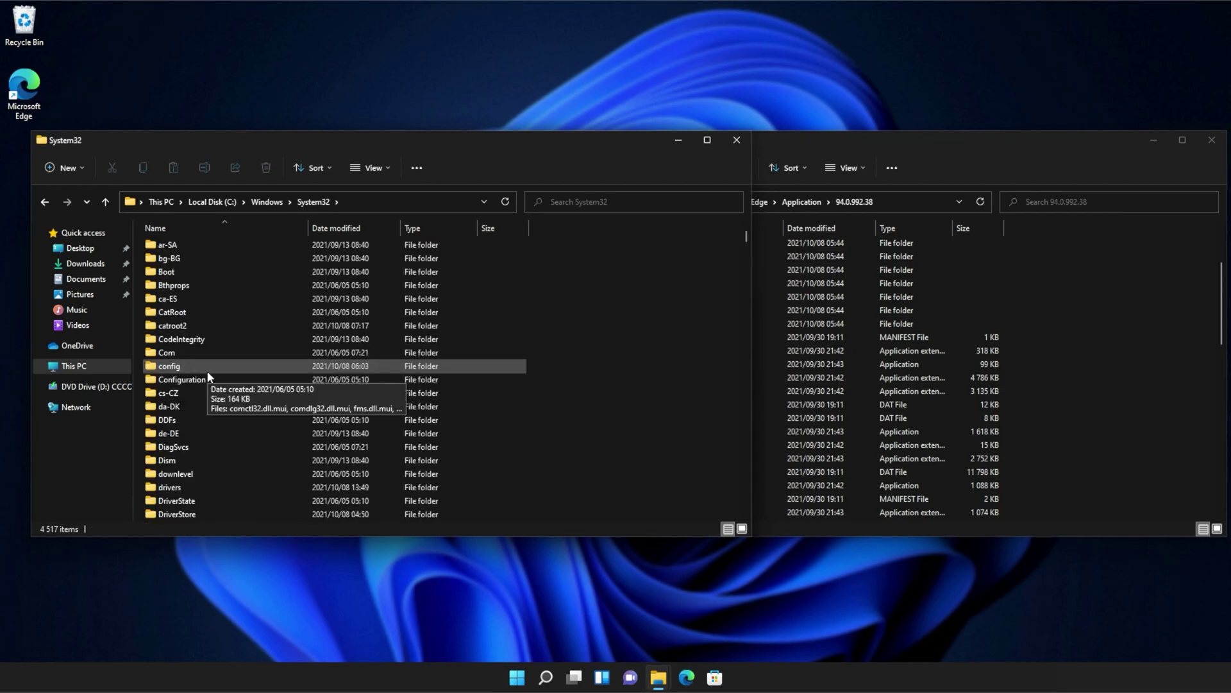
Open the downlevel folder and select api-ms-win-core-console-l1-1-0.dll.
scroll(207, 375, down, 7)
click(212, 276)
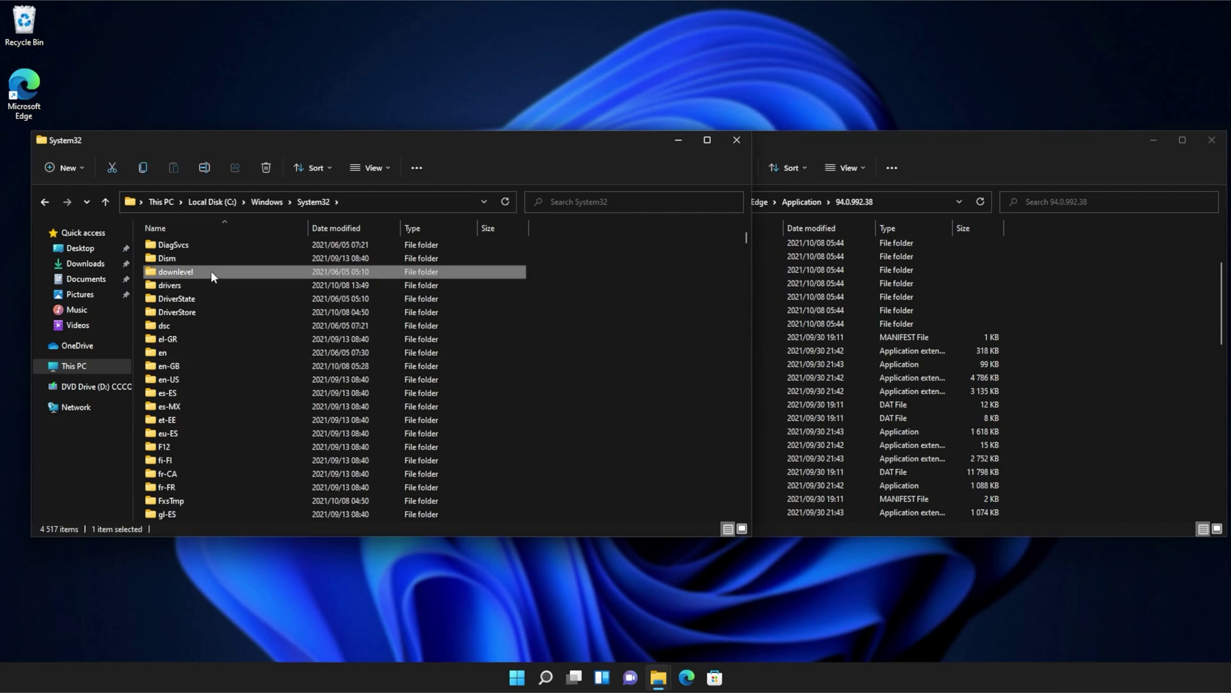
double_click(212, 276)
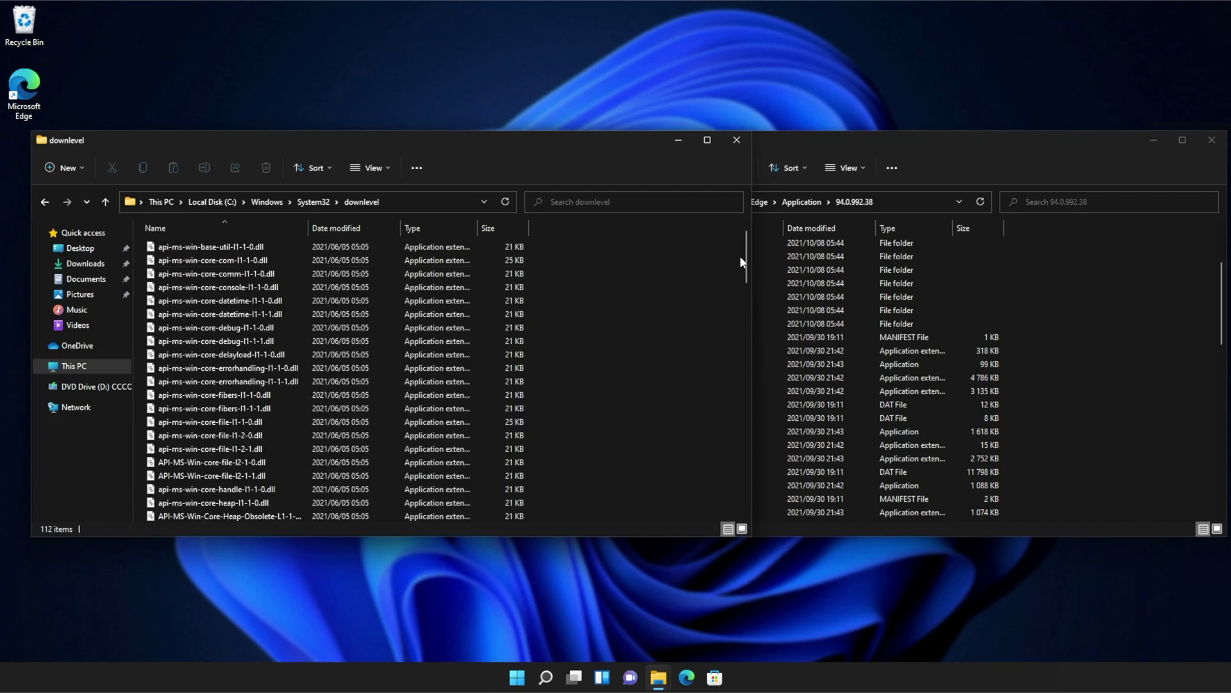
drag(746, 259, 742, 226)
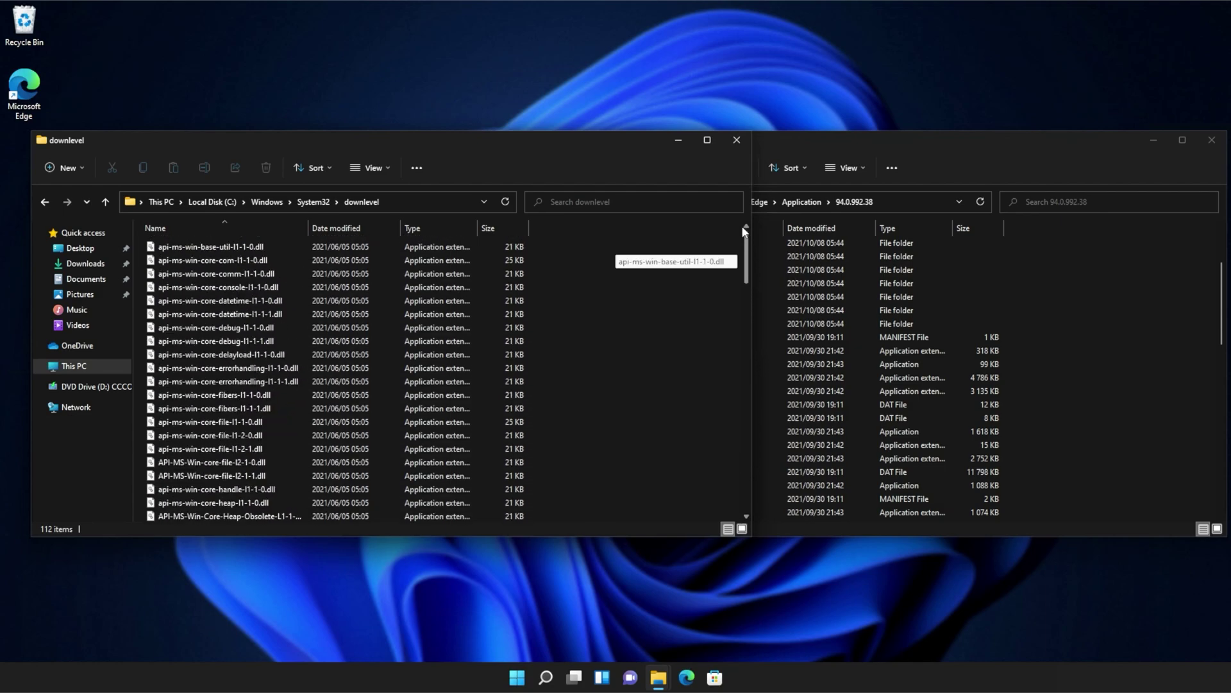
click(493, 289)
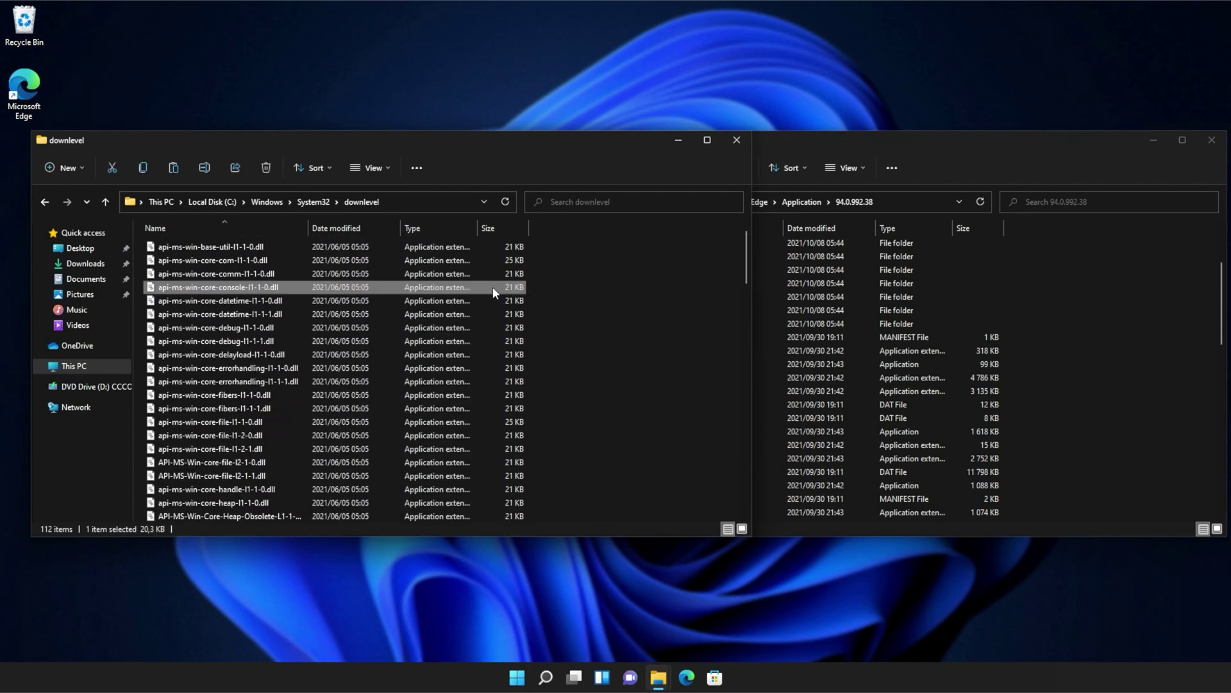
Copy api-ms-win-core-console-l1-1-0.dll into the 94.0.992.38 folder, granting administrator permission.
drag(493, 287, 1064, 265)
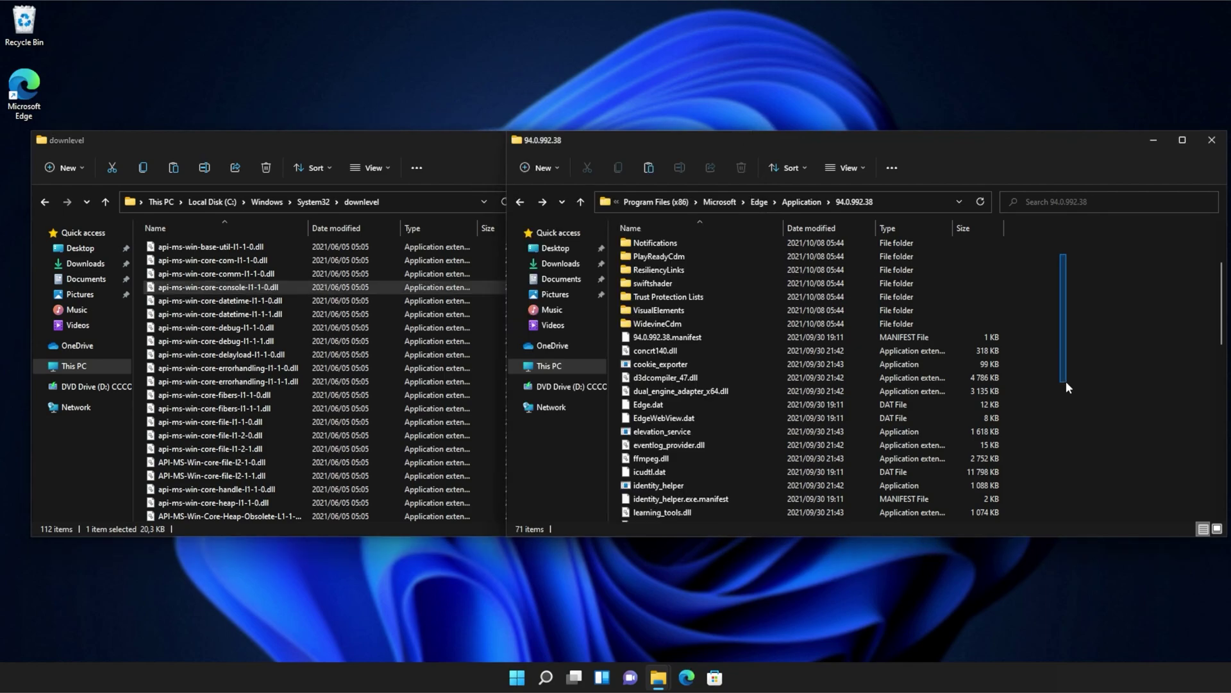
click(589, 252)
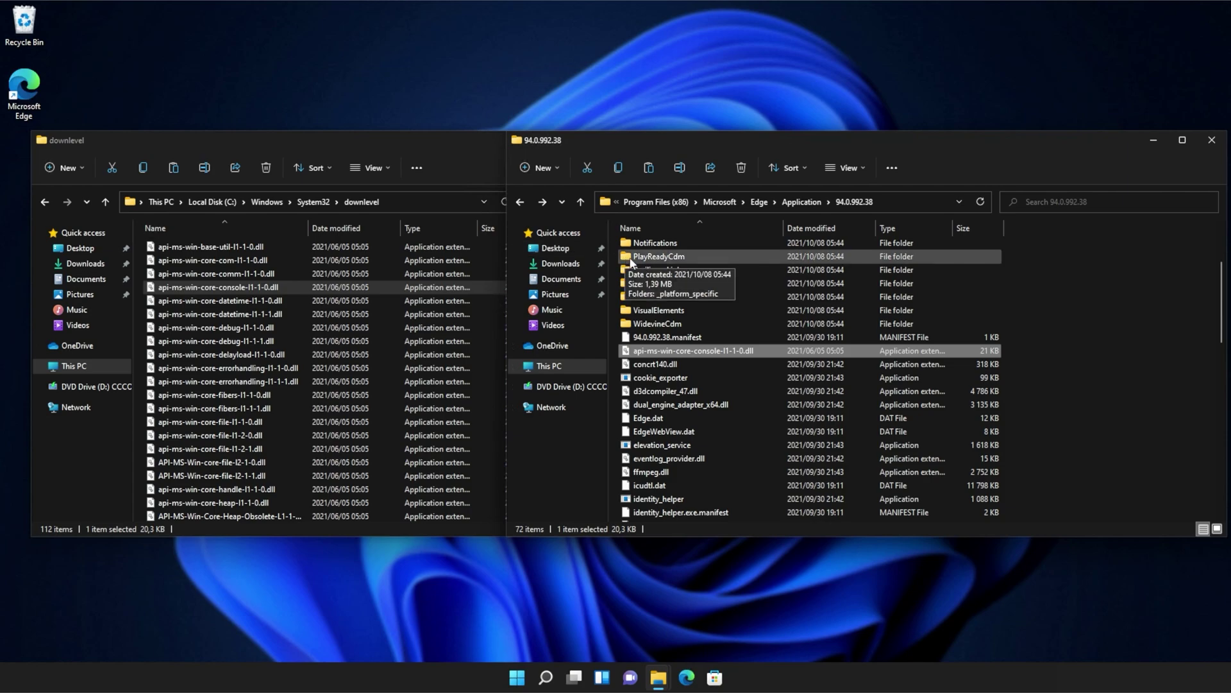
click(1141, 291)
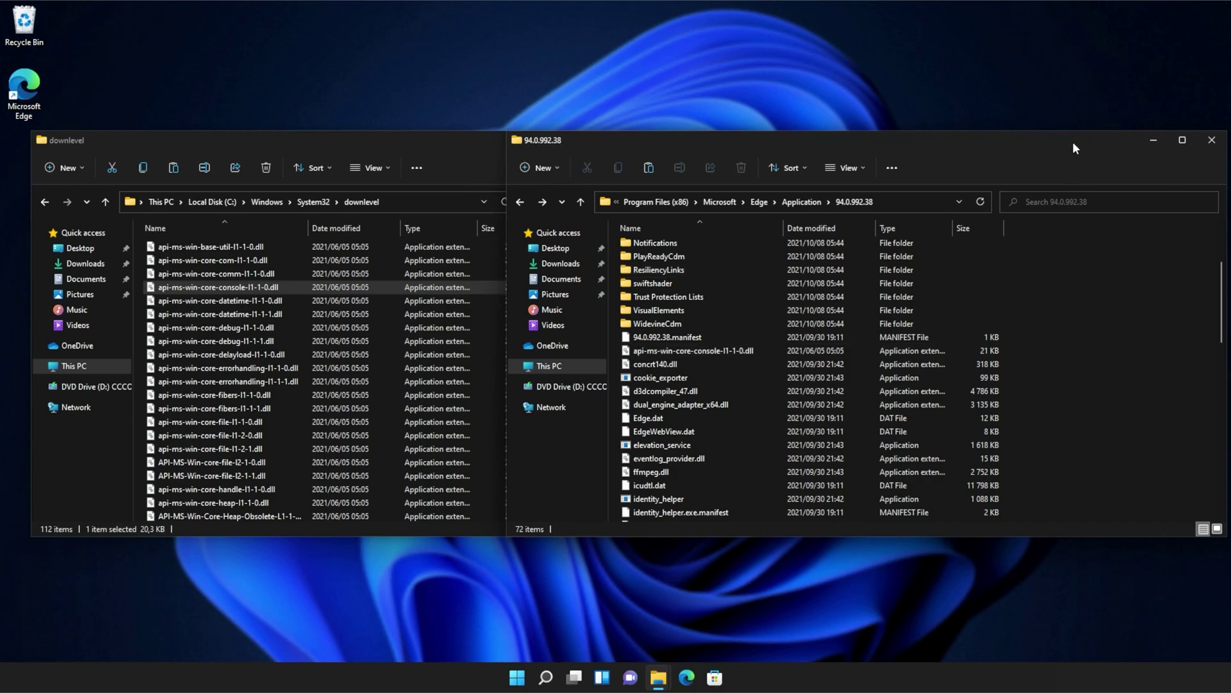
Close both the Edge 94.0.992.38 and downlevel File Explorer windows.
drag(1075, 142, 836, 137)
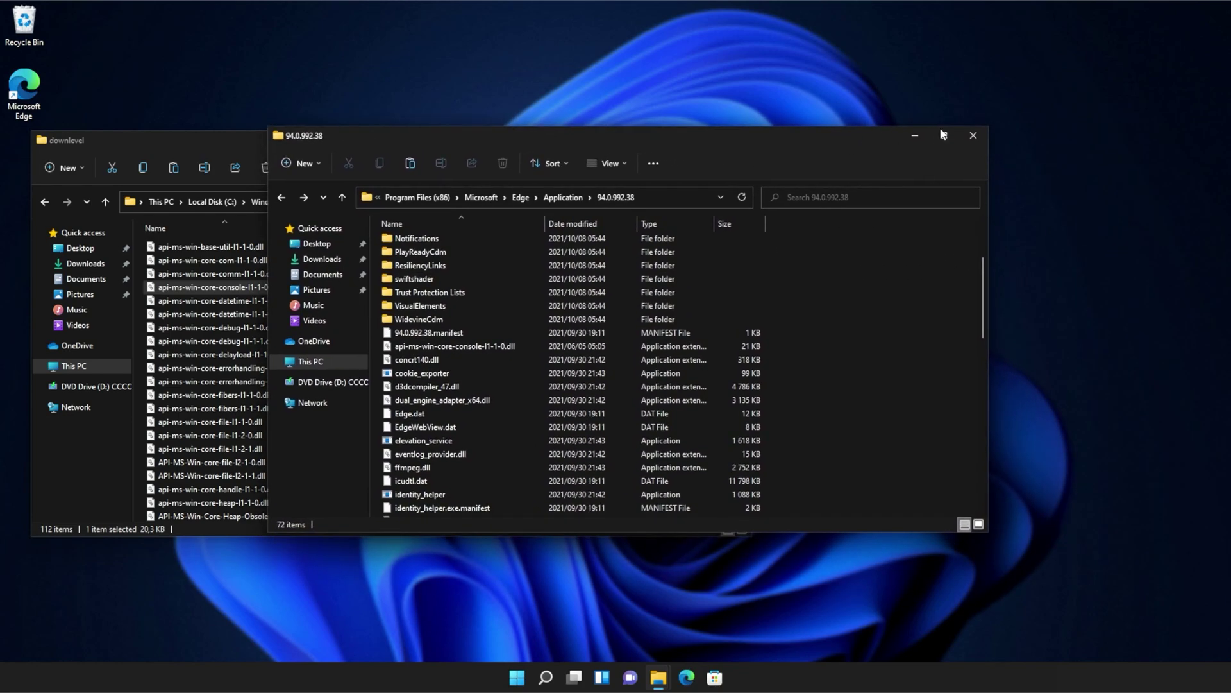
click(973, 134)
drag(564, 126, 745, 149)
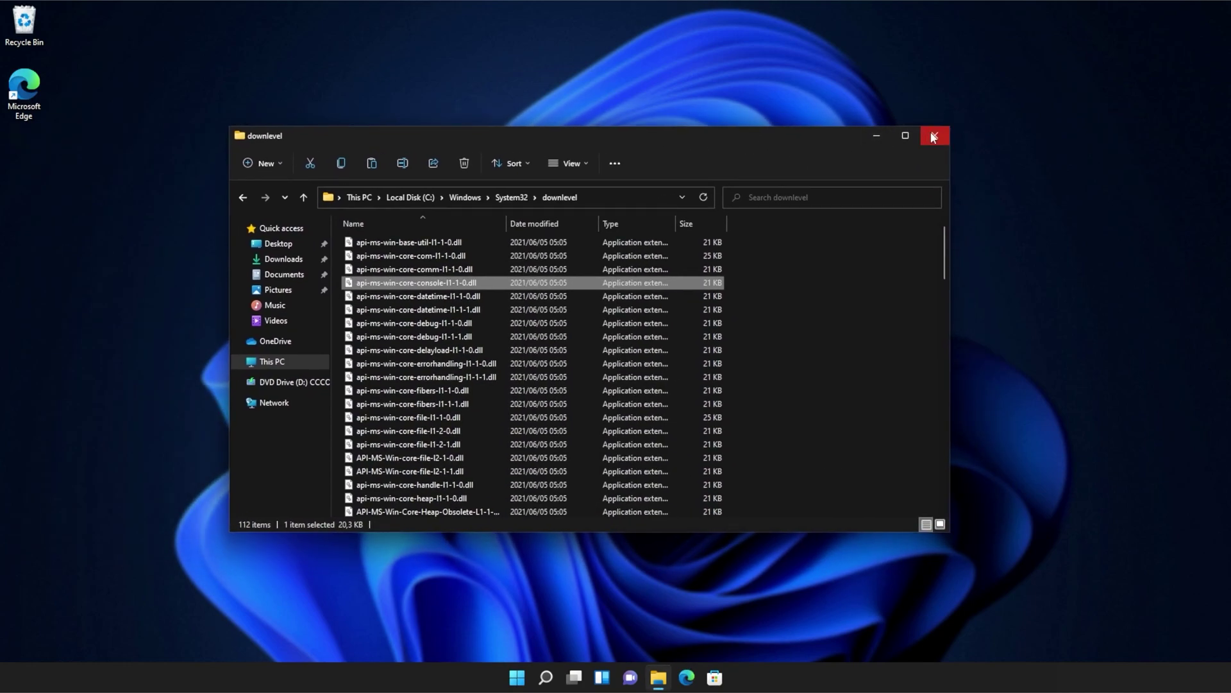
click(934, 136)
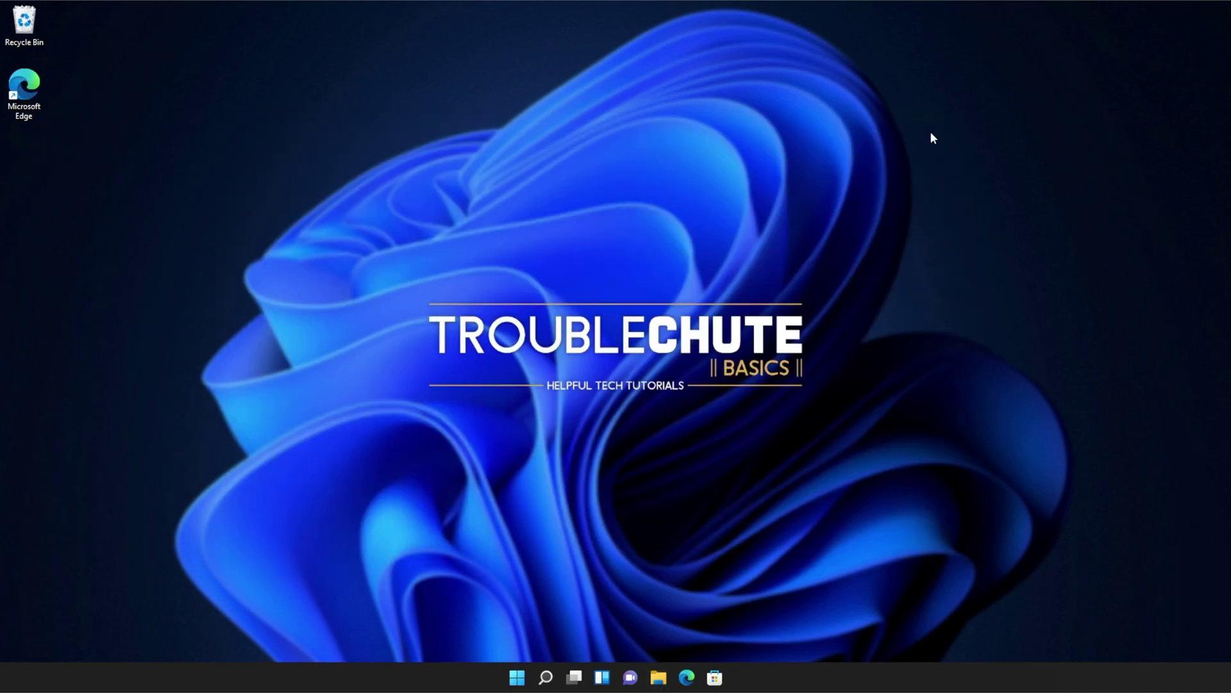